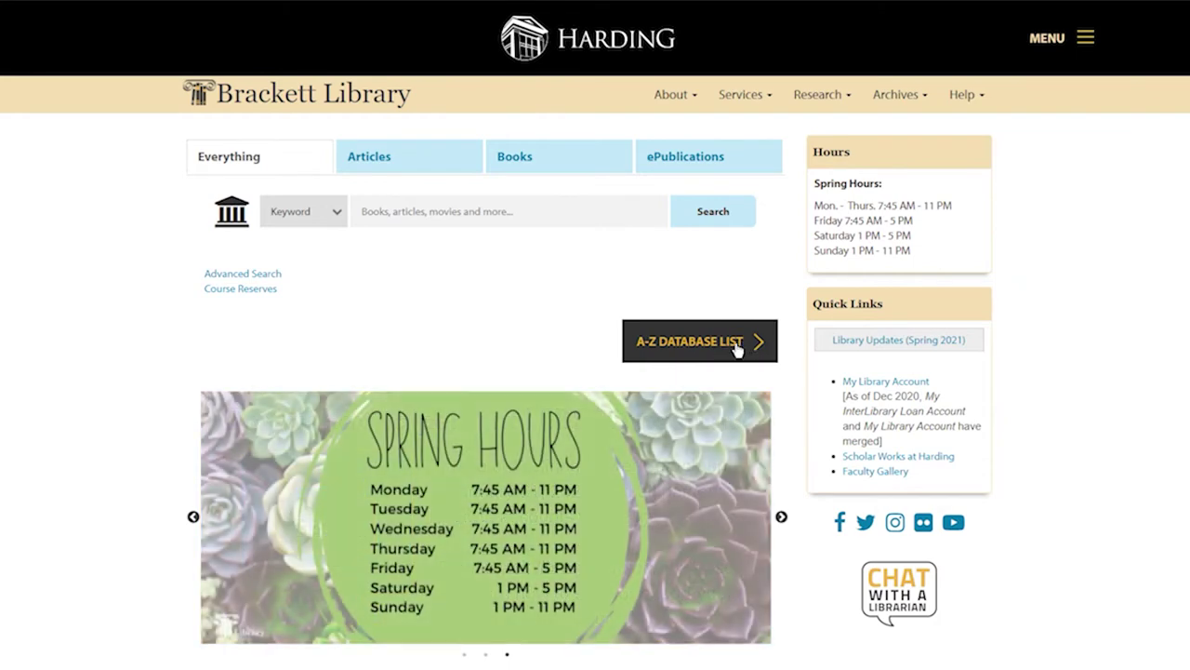
Filter the A–Z database list to Psychology (14) and open PsycINFO
click(737, 348)
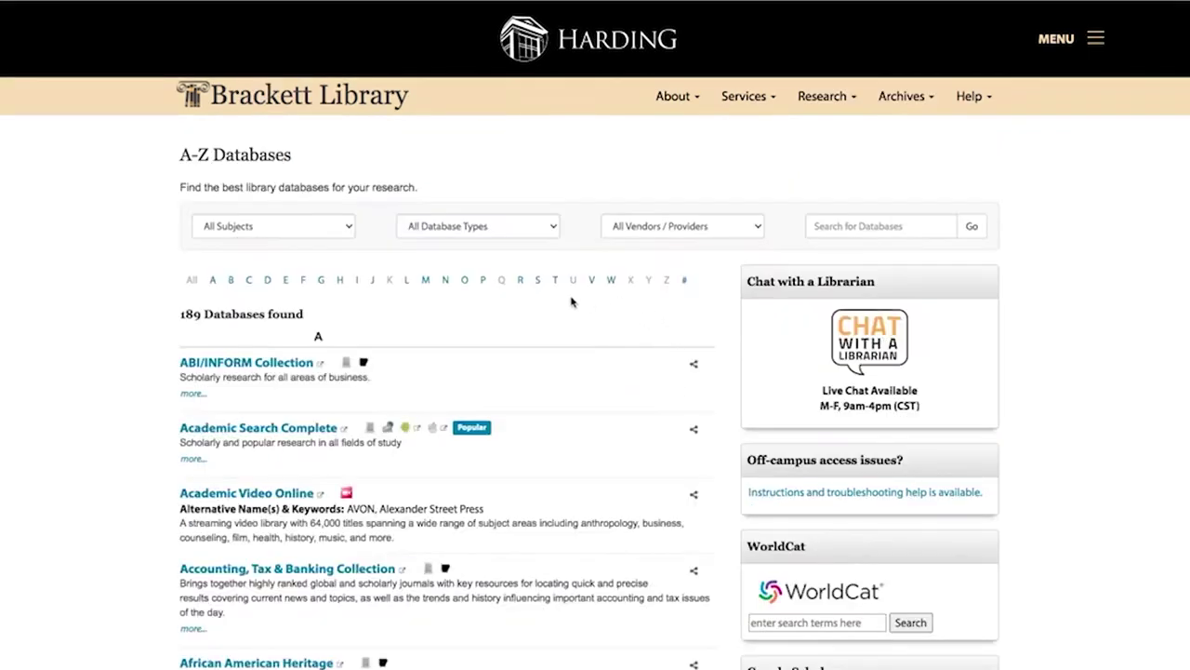
click(344, 232)
scroll(338, 347, down, 1)
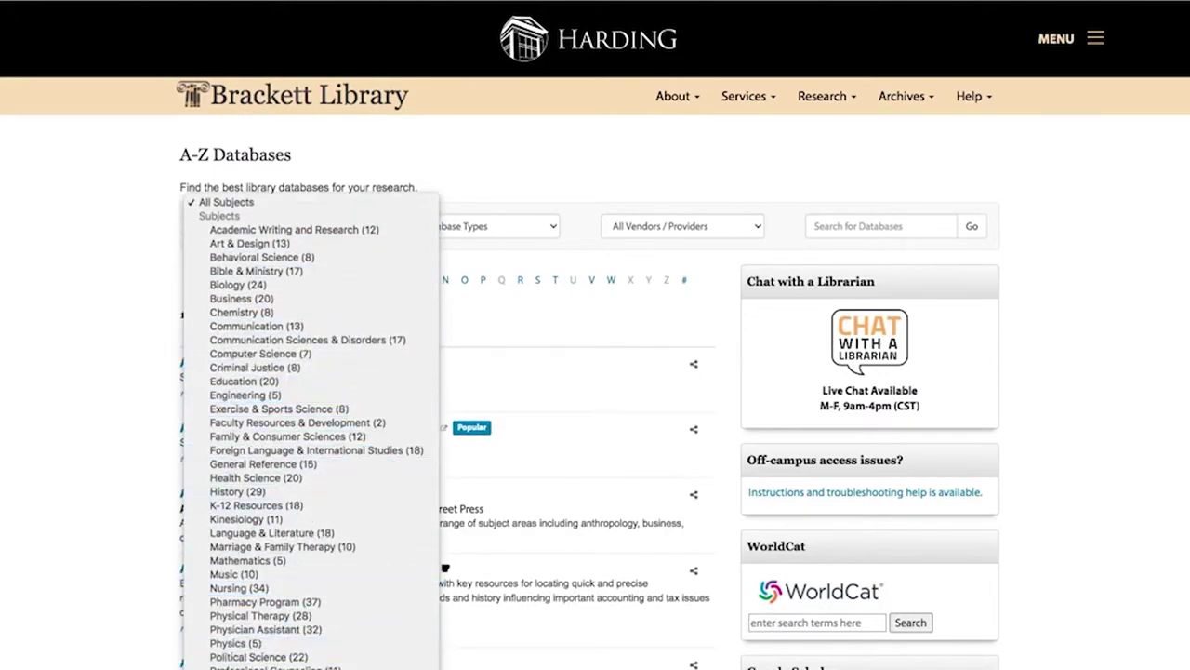
key(Return)
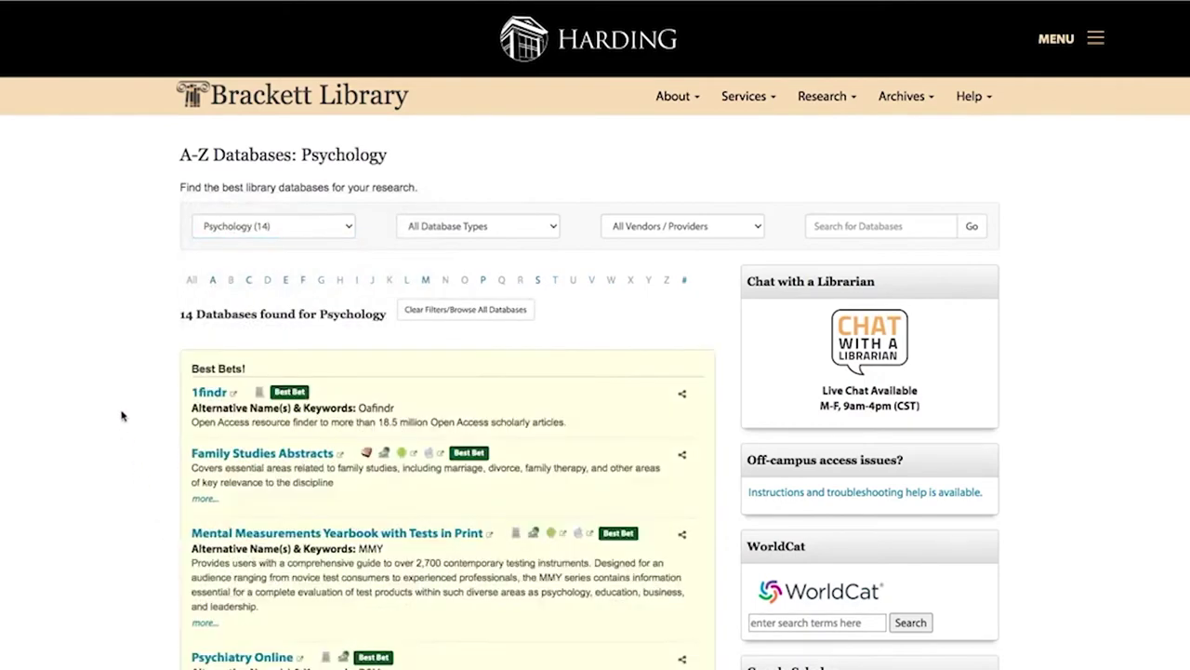
scroll(122, 414, down, 3)
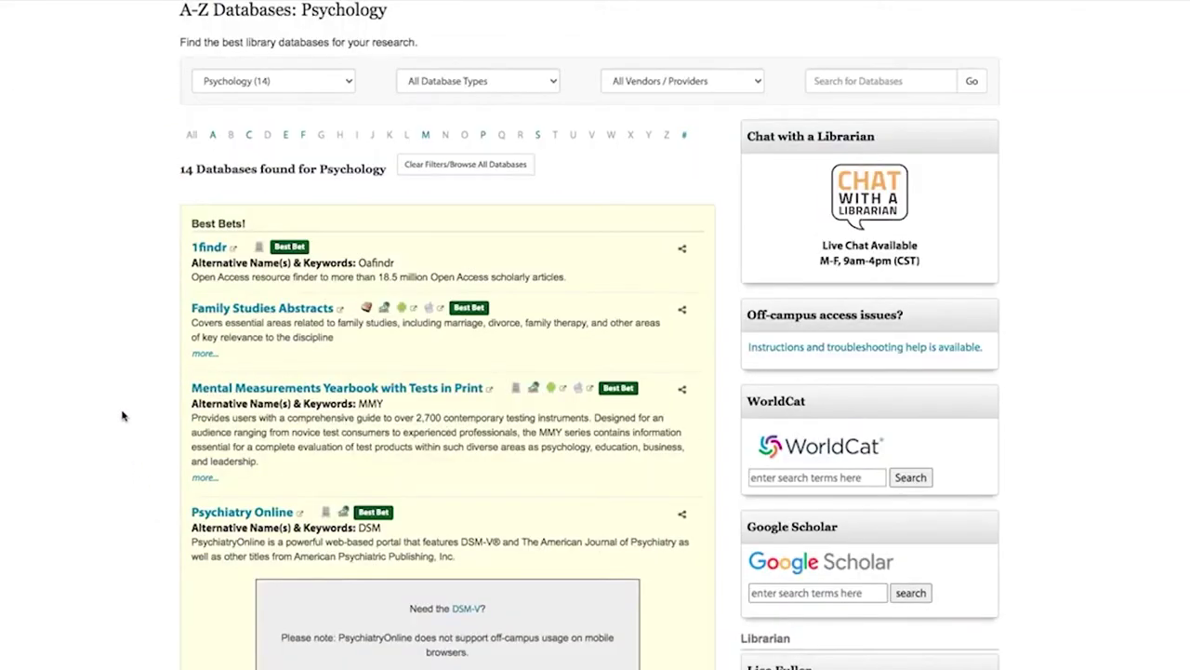
scroll(121, 415, down, 5)
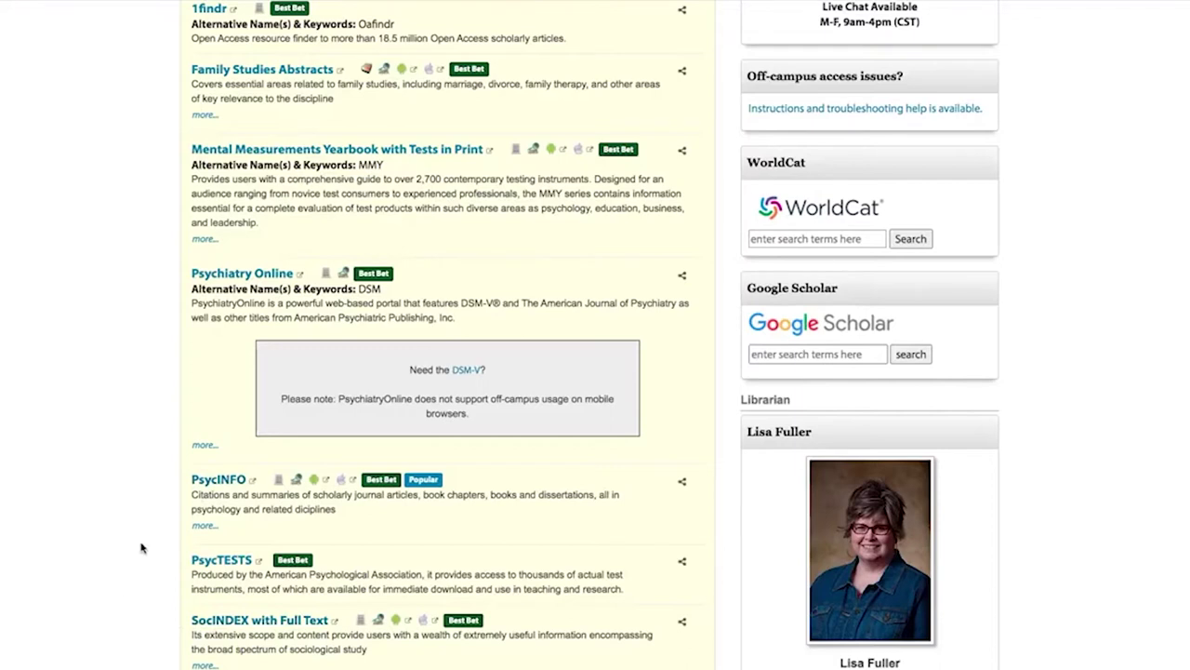
click(223, 482)
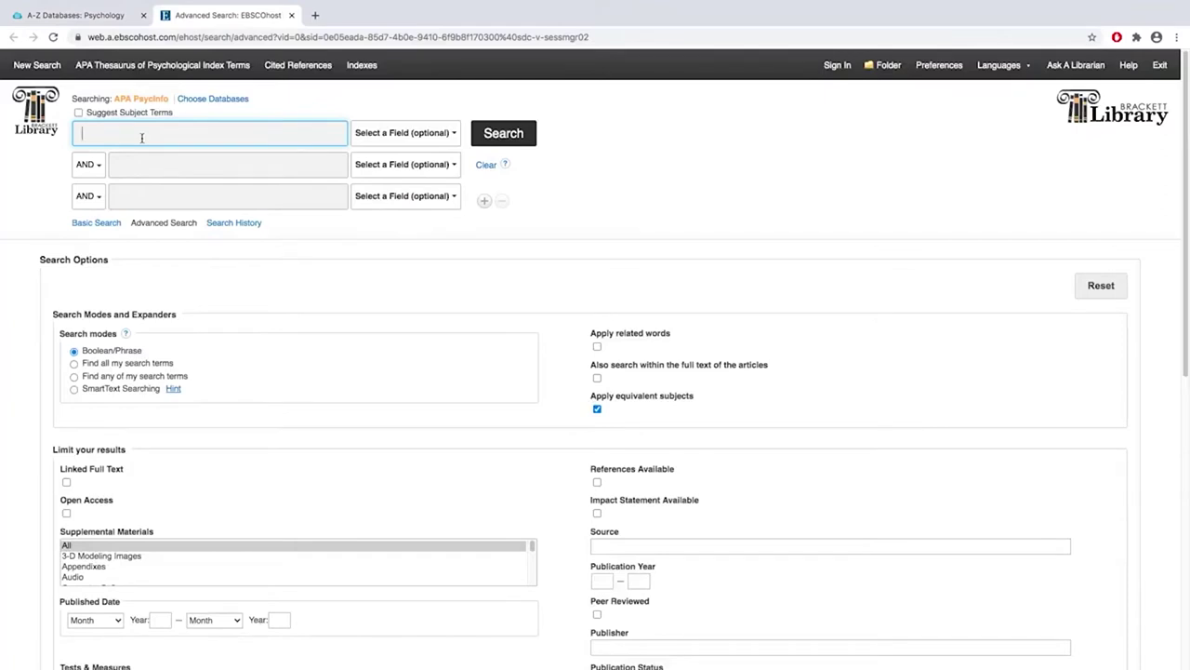
Search APA PsycInfo for 'mindfulness' and scroll through the 14,679 results
text(mindfulness)
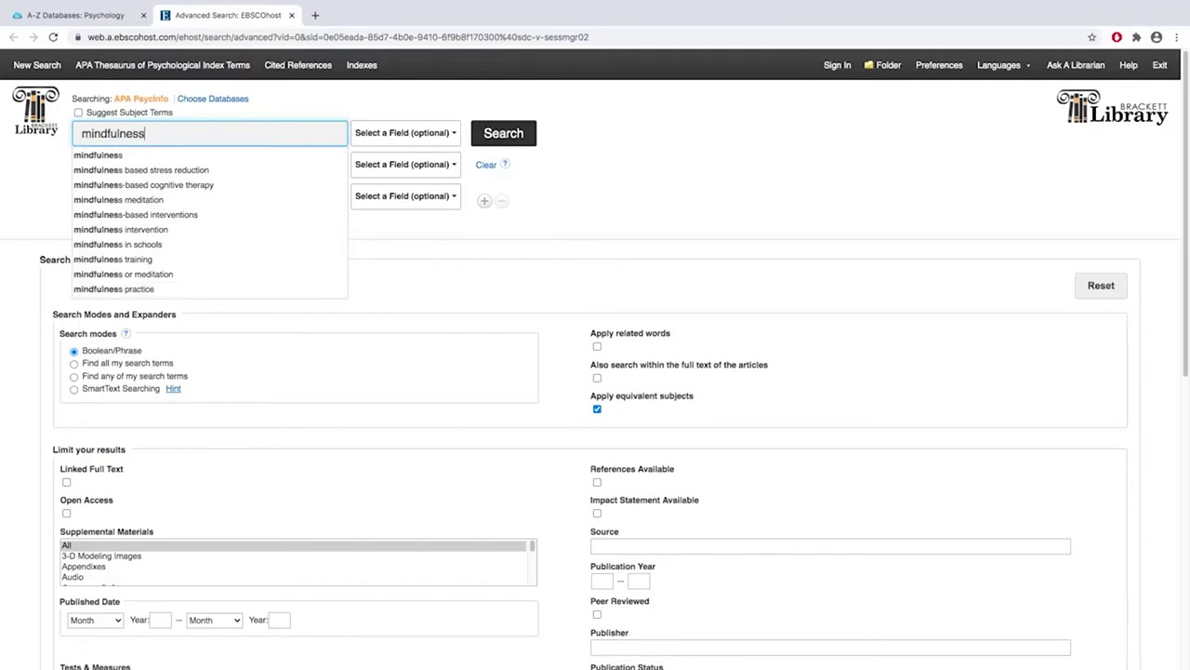
key(Return)
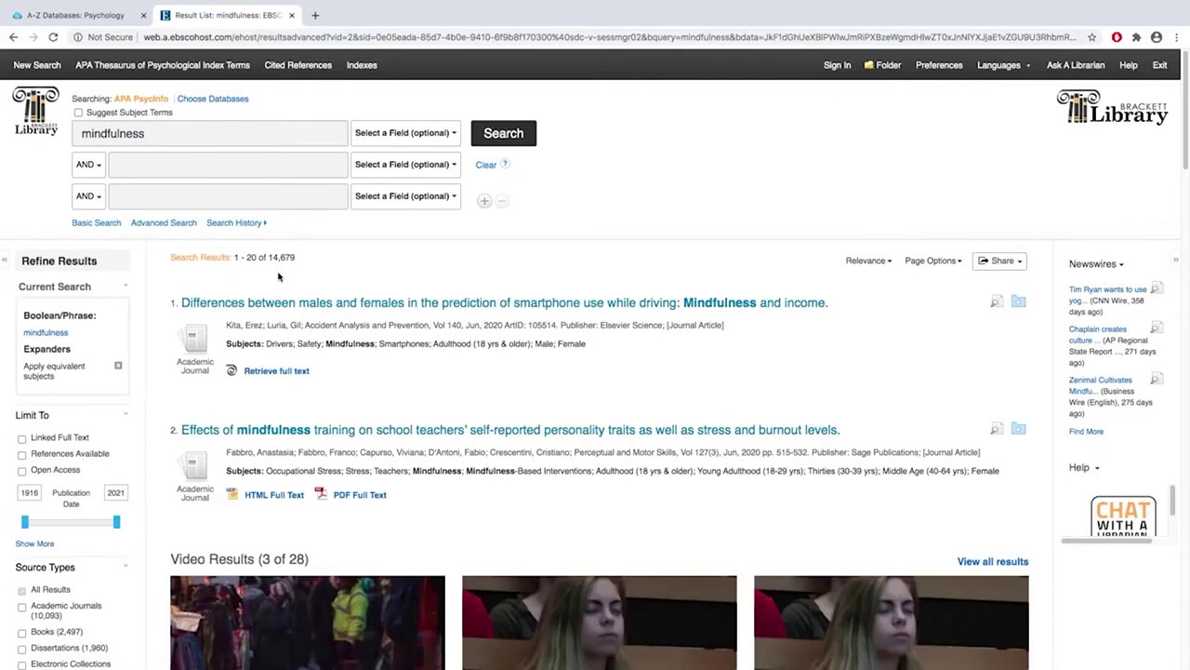
scroll(156, 400, down, 1)
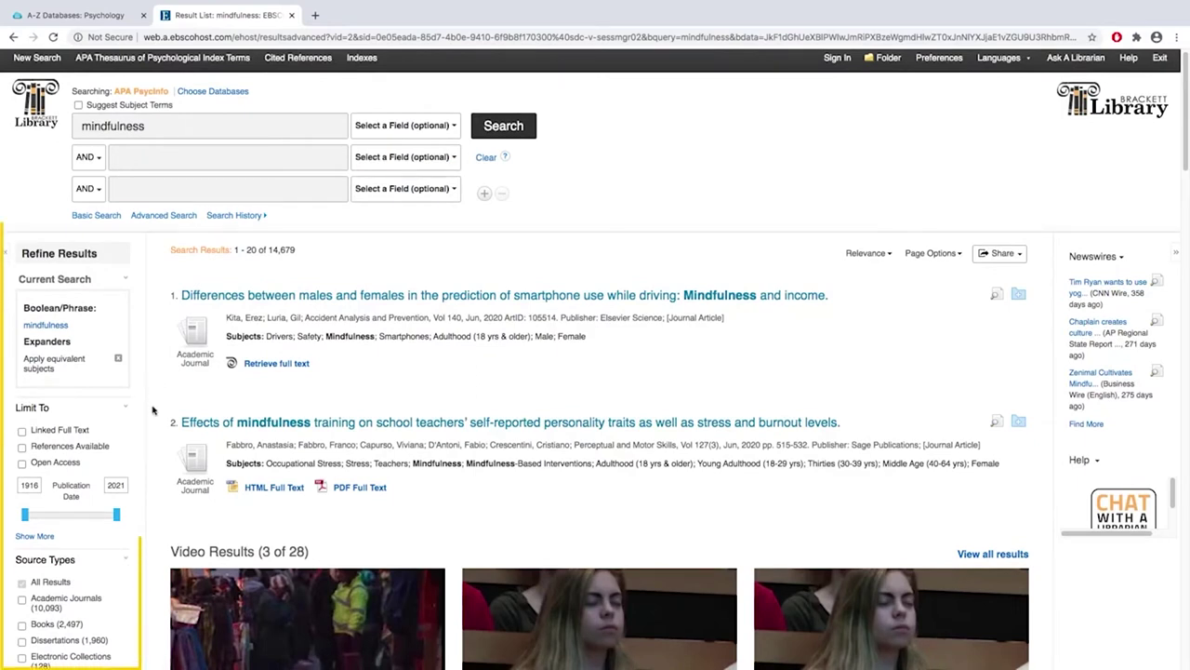
scroll(156, 417, down, 1)
Limit results to the major subject heading 'major depression', leaving 712 records
scroll(156, 419, down, 6)
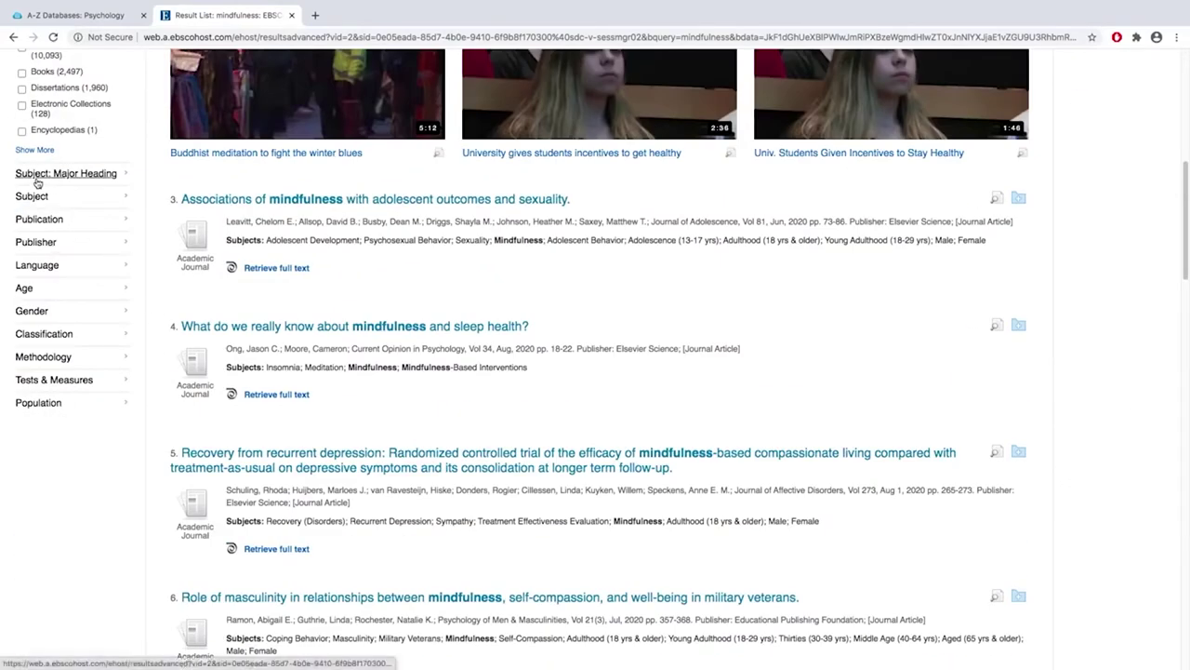
click(36, 176)
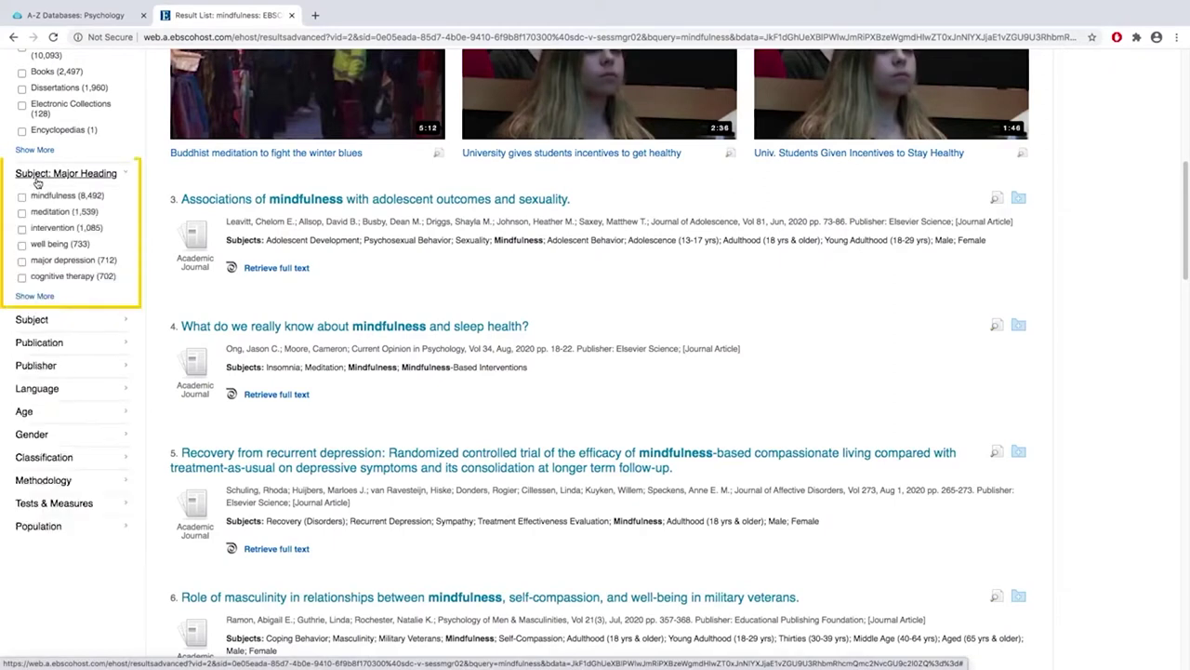
click(23, 264)
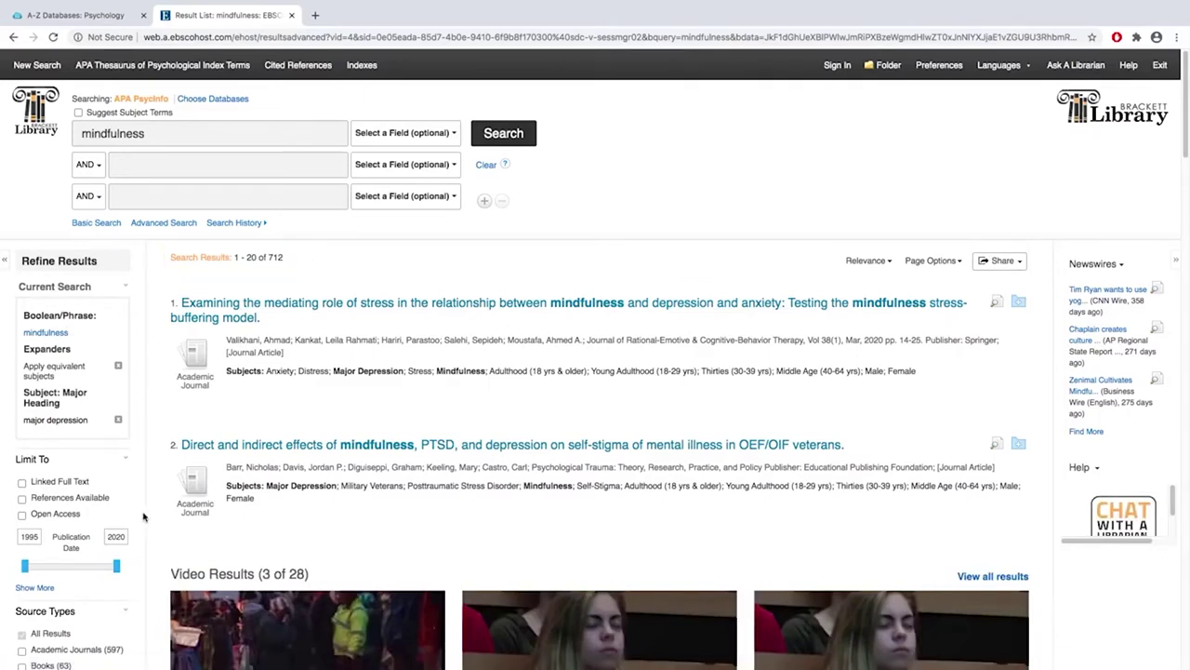
scroll(143, 516, down, 2)
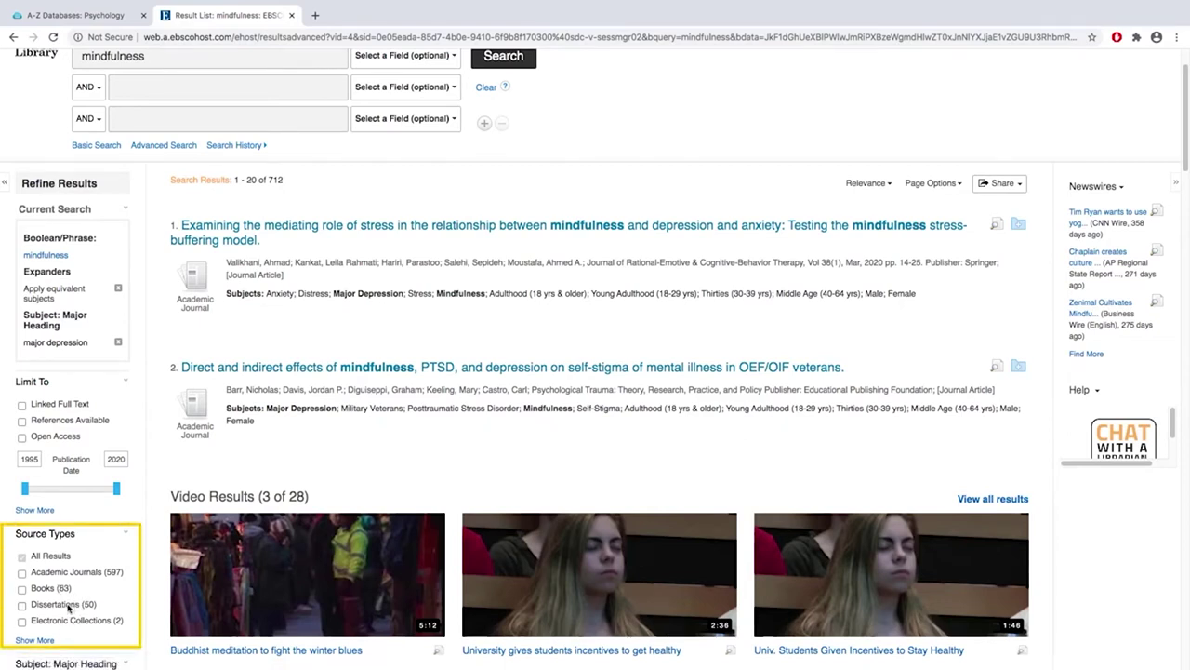
Restrict results to Academic Journals (597) and open the fifth result's full record
click(22, 573)
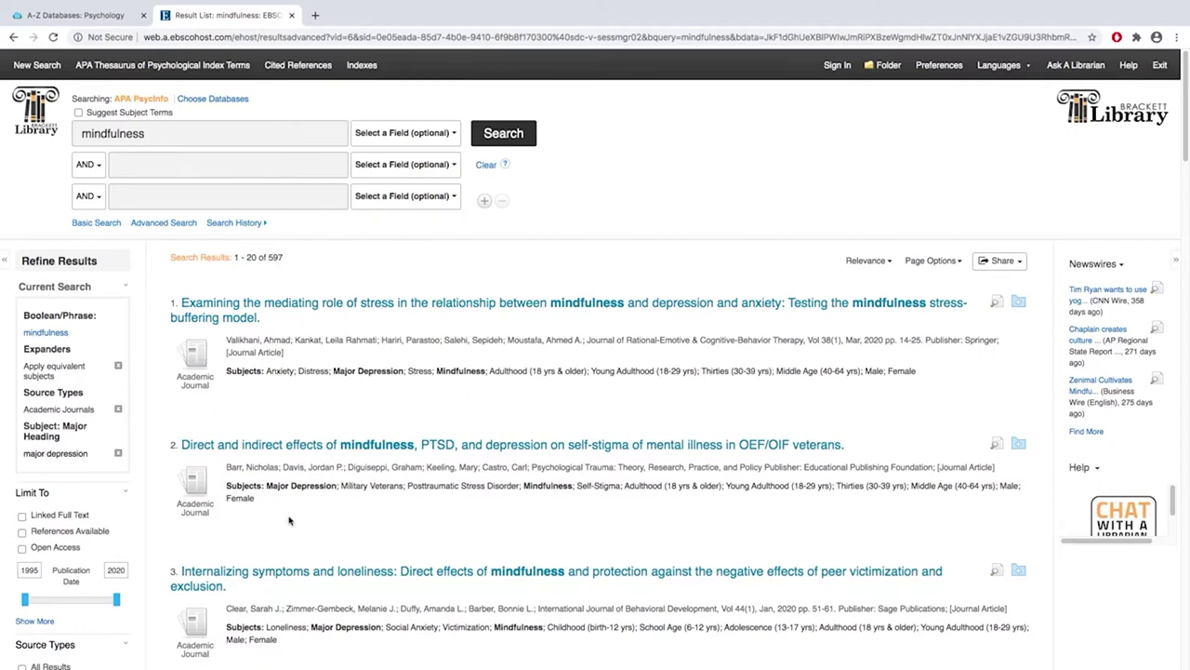
scroll(289, 520, down, 1)
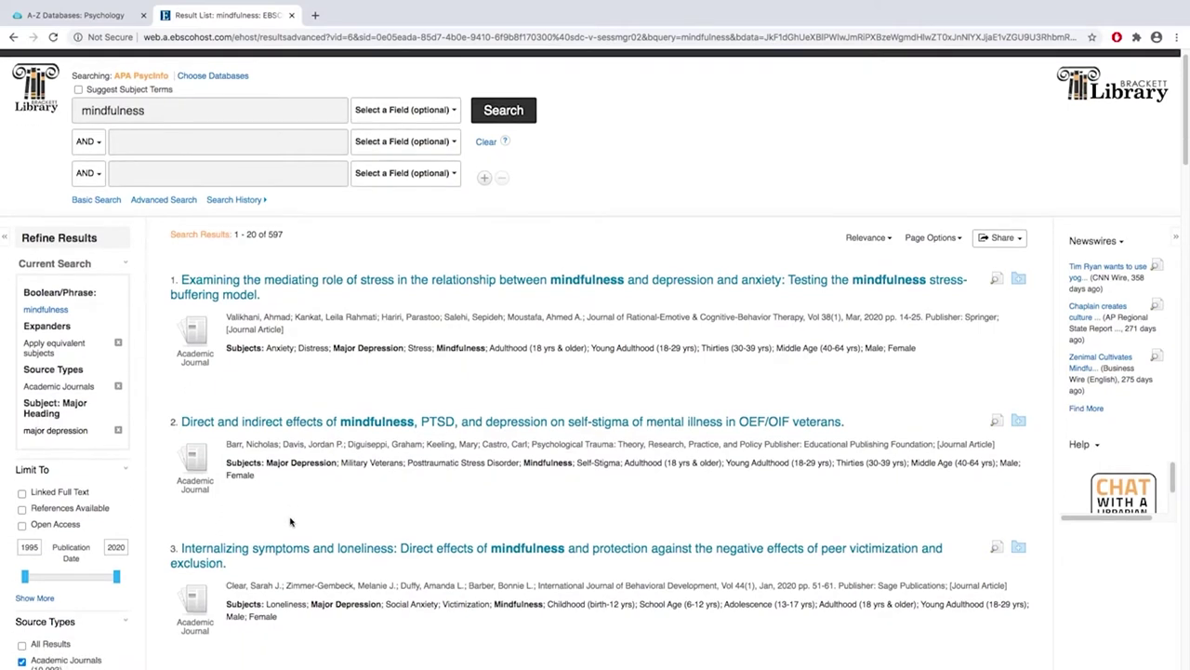
scroll(290, 521, down, 3)
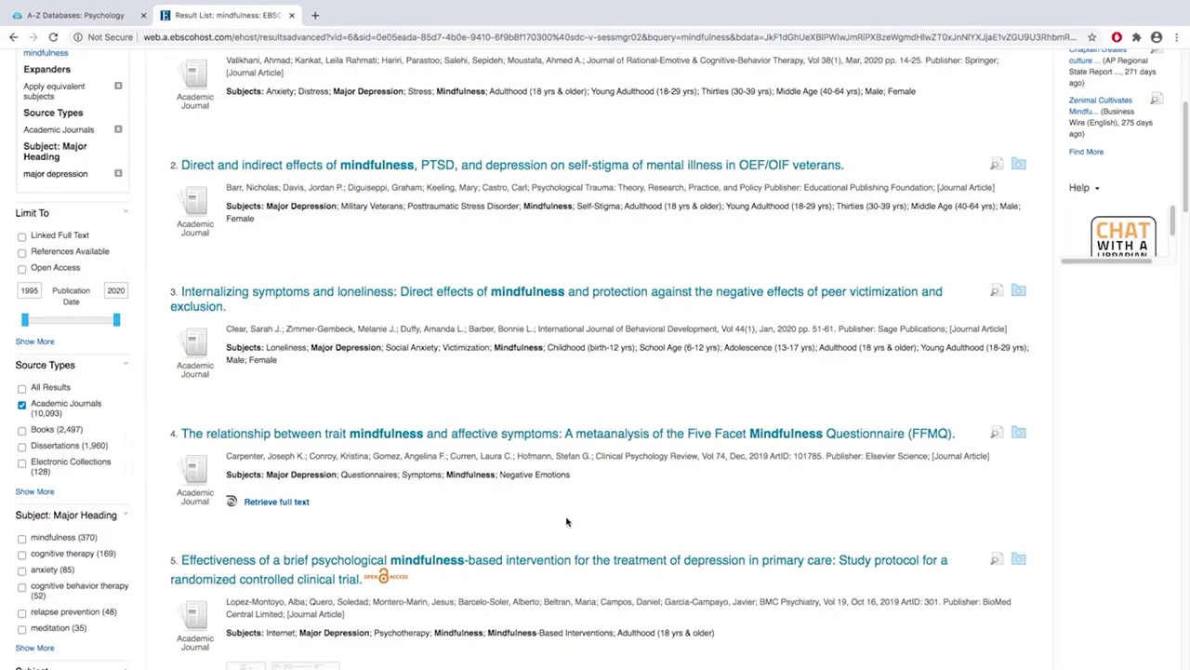
scroll(567, 522, down, 1)
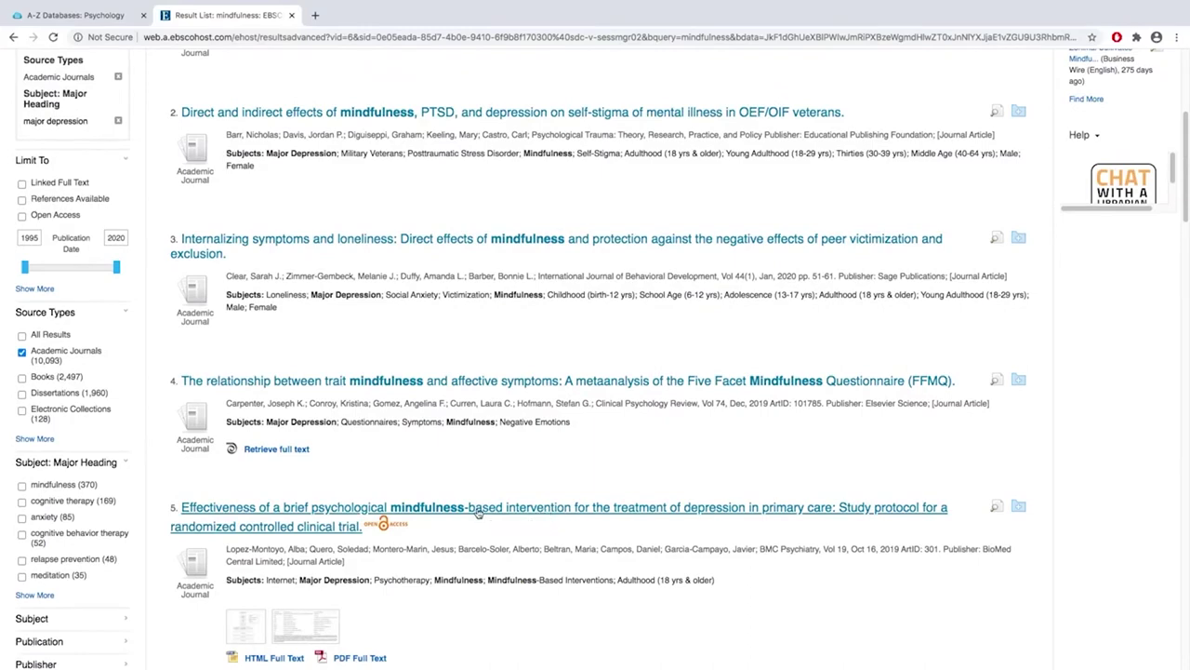
click(477, 513)
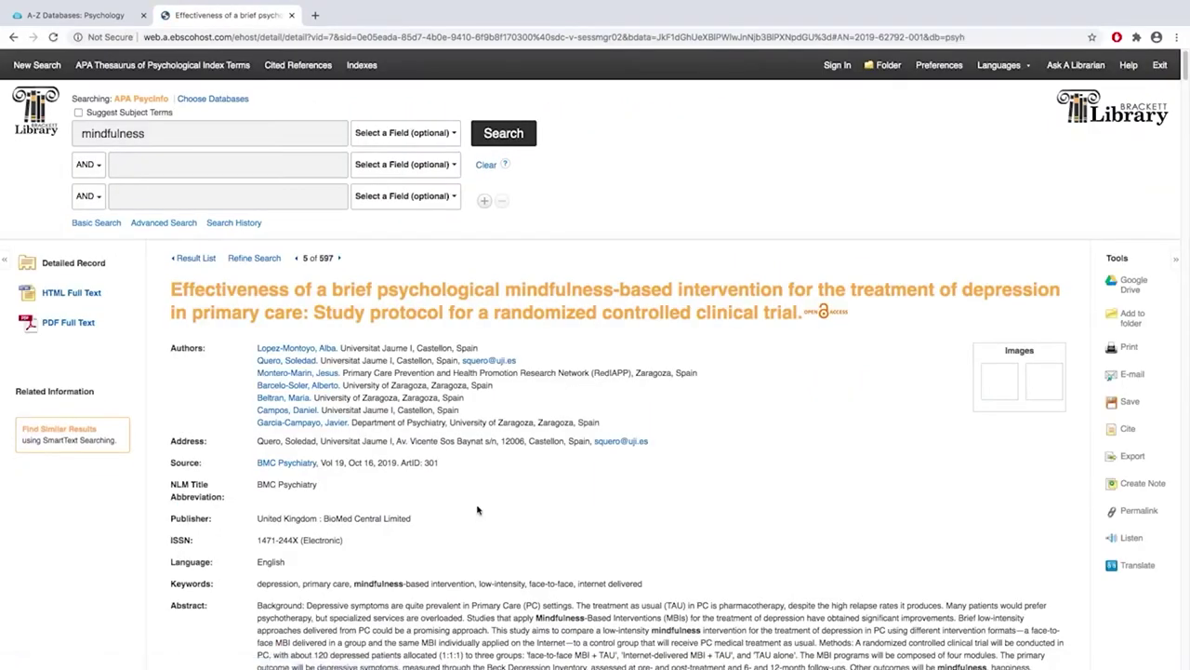
scroll(477, 509, down, 2)
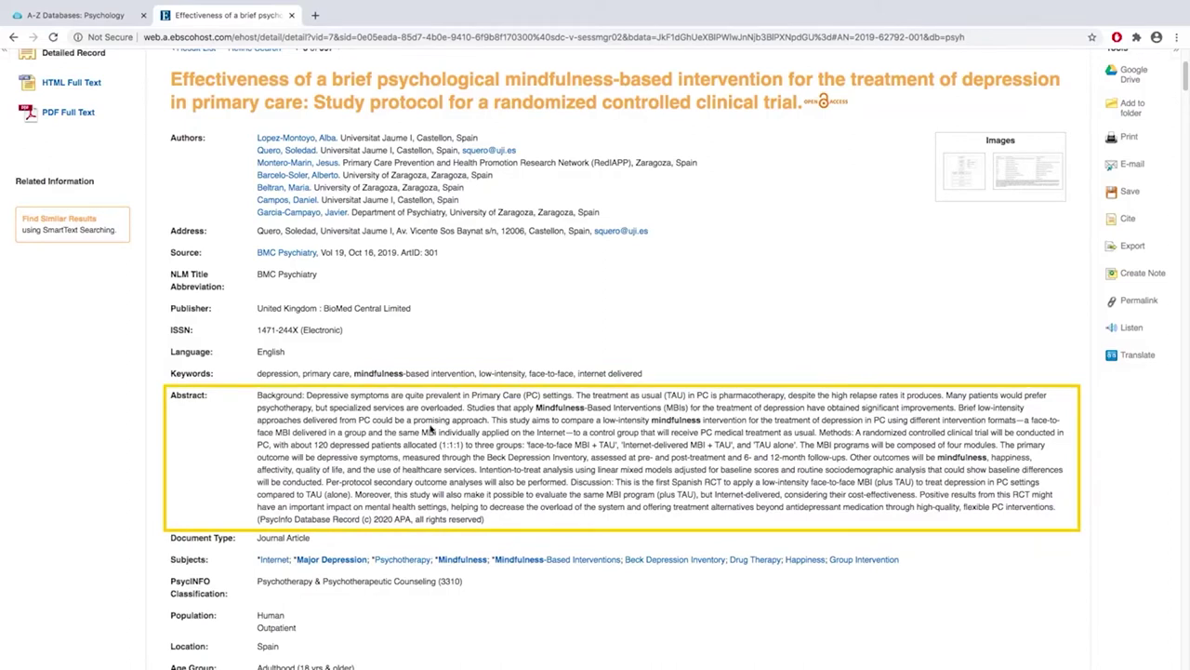
scroll(430, 429, up, 1)
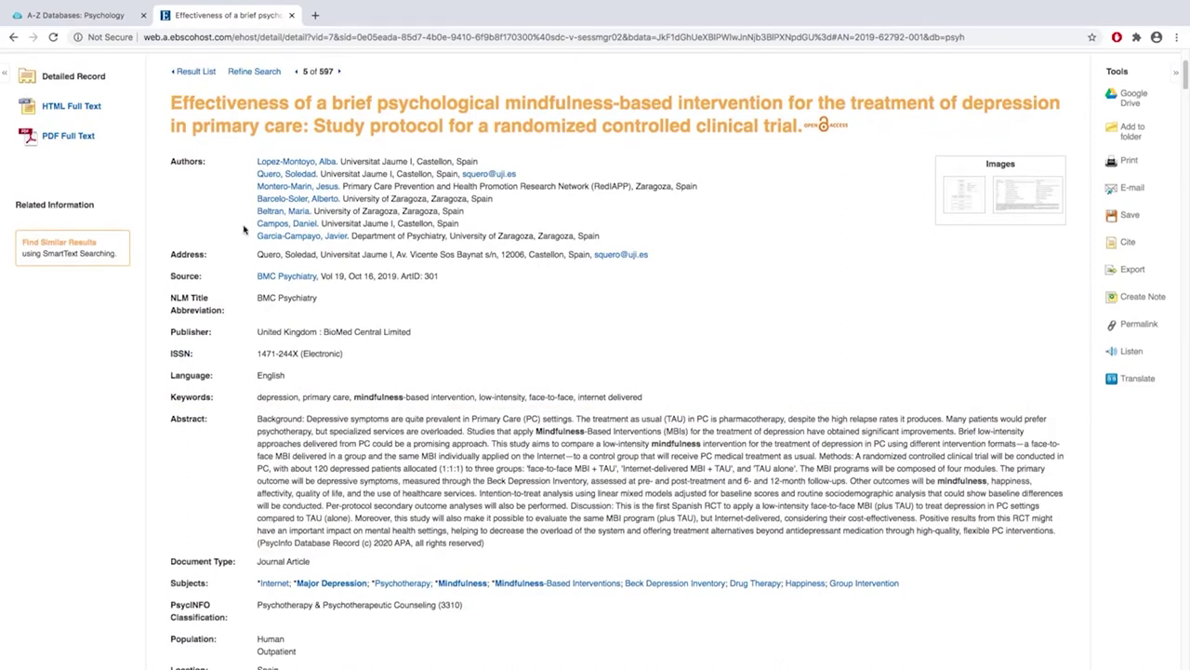
click(69, 137)
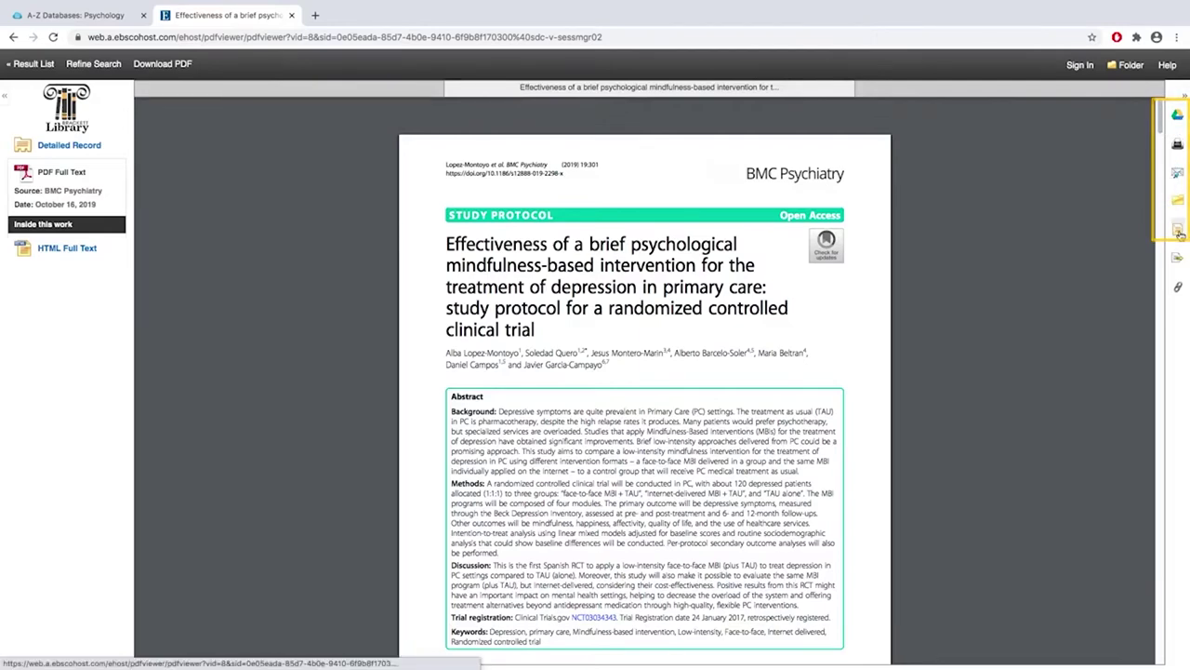
View the article's ready-made citations in AMA, APA and other formats, then return to the results
click(1177, 230)
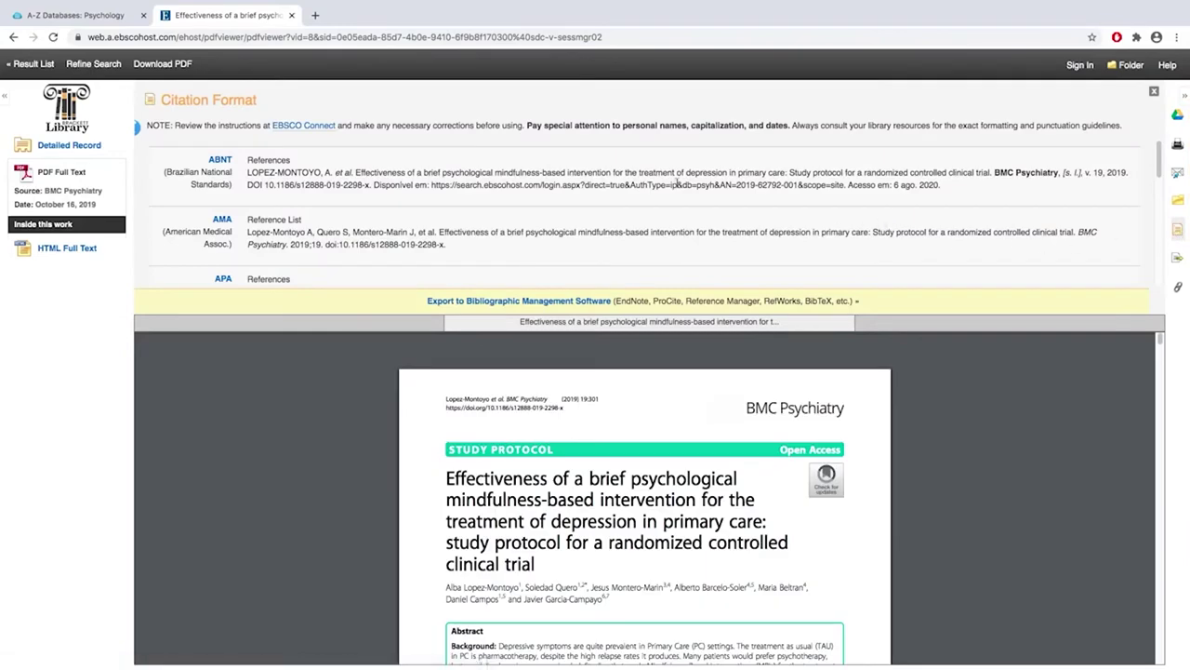
scroll(660, 212, down, 1)
scroll(660, 212, down, 3)
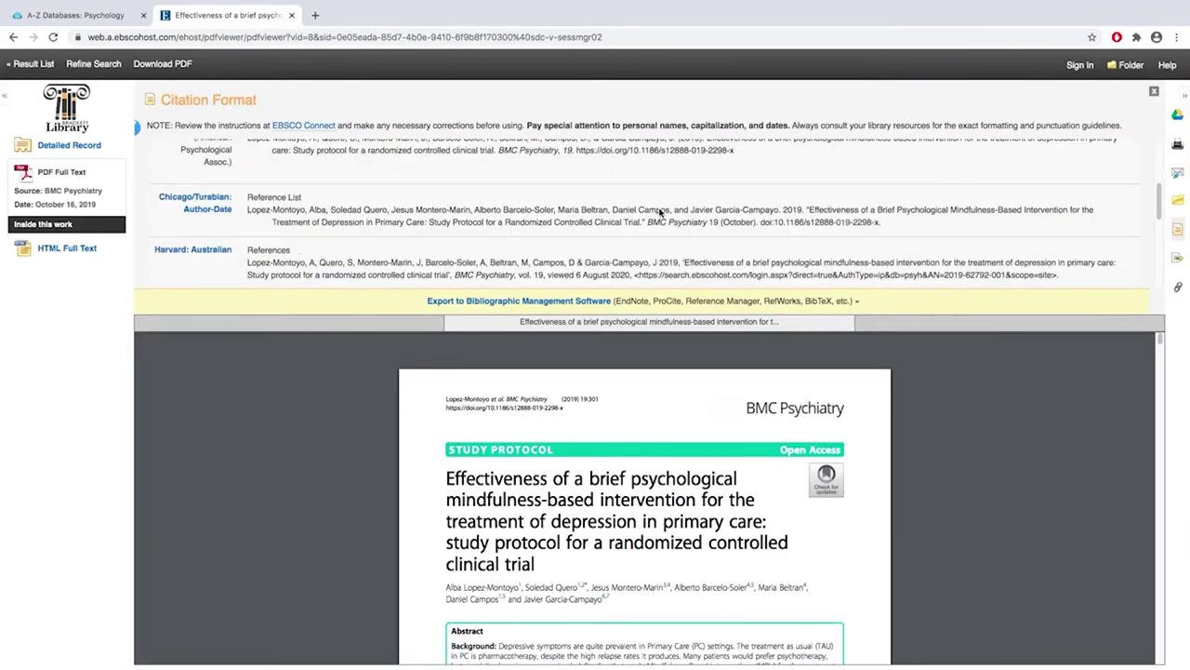
scroll(487, 199, up, 2)
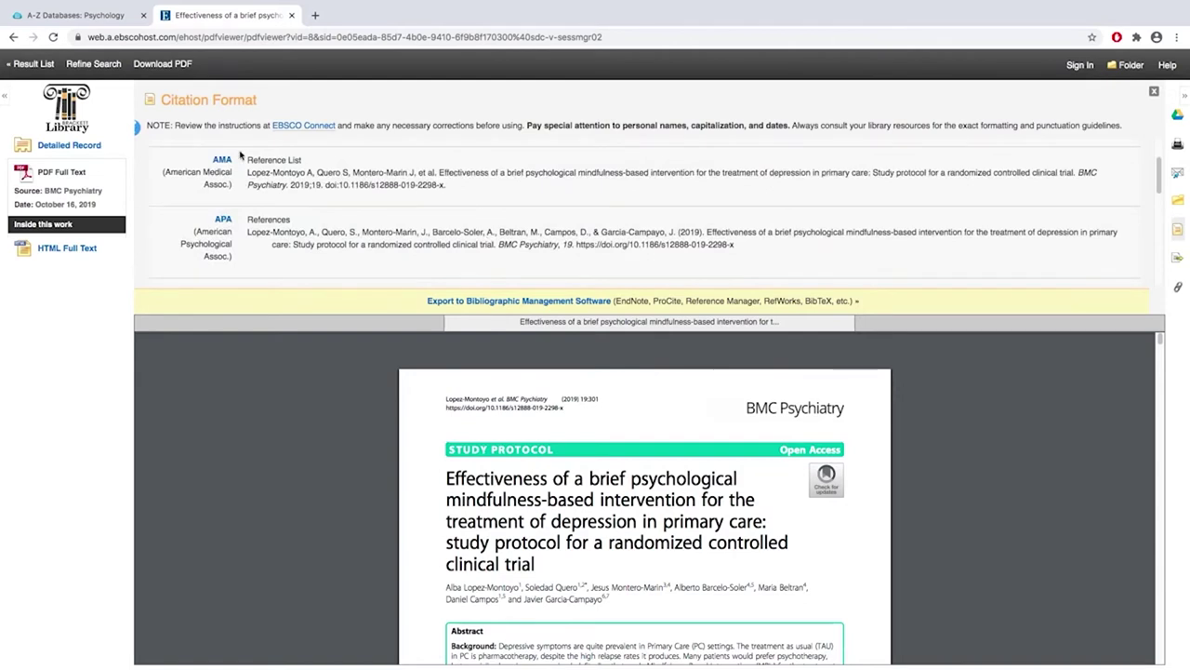
click(35, 69)
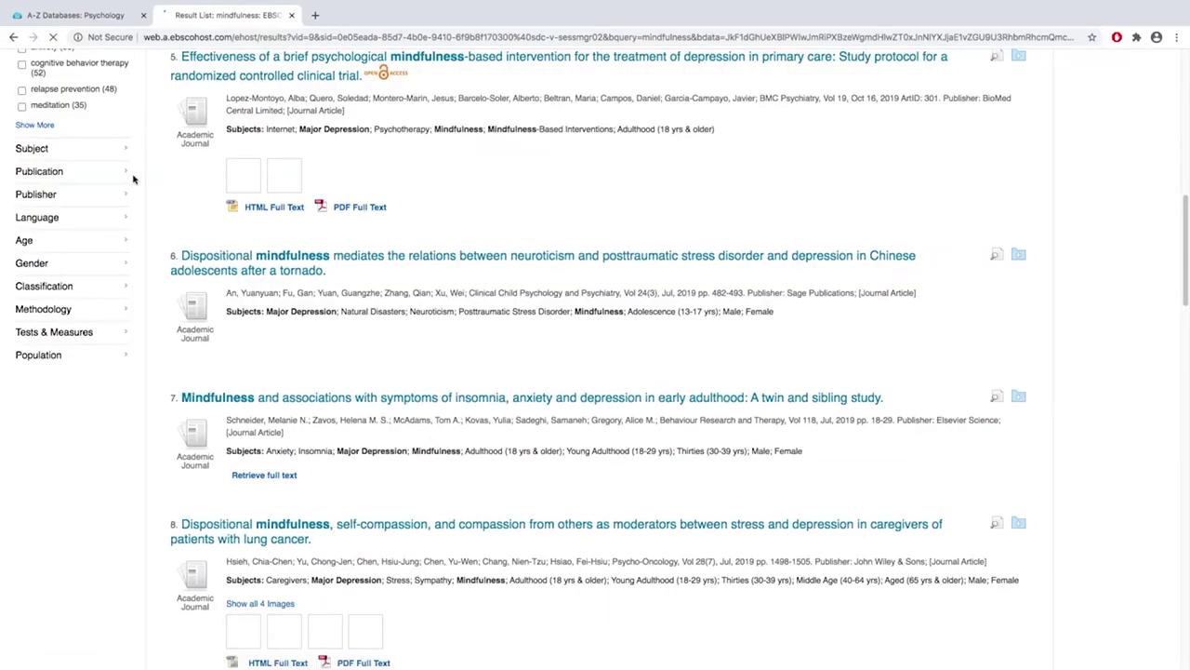
Remove the 'major depression' subject limiter, widening the list to 10,093 journal articles
scroll(149, 196, up, 5)
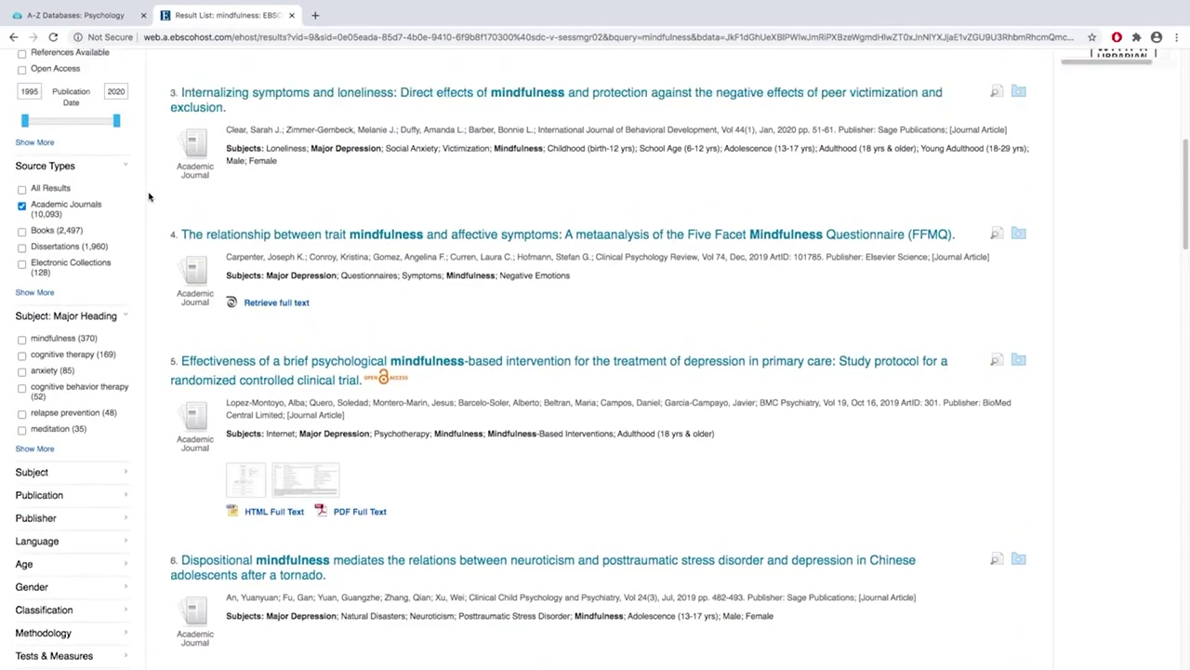
scroll(149, 196, up, 3)
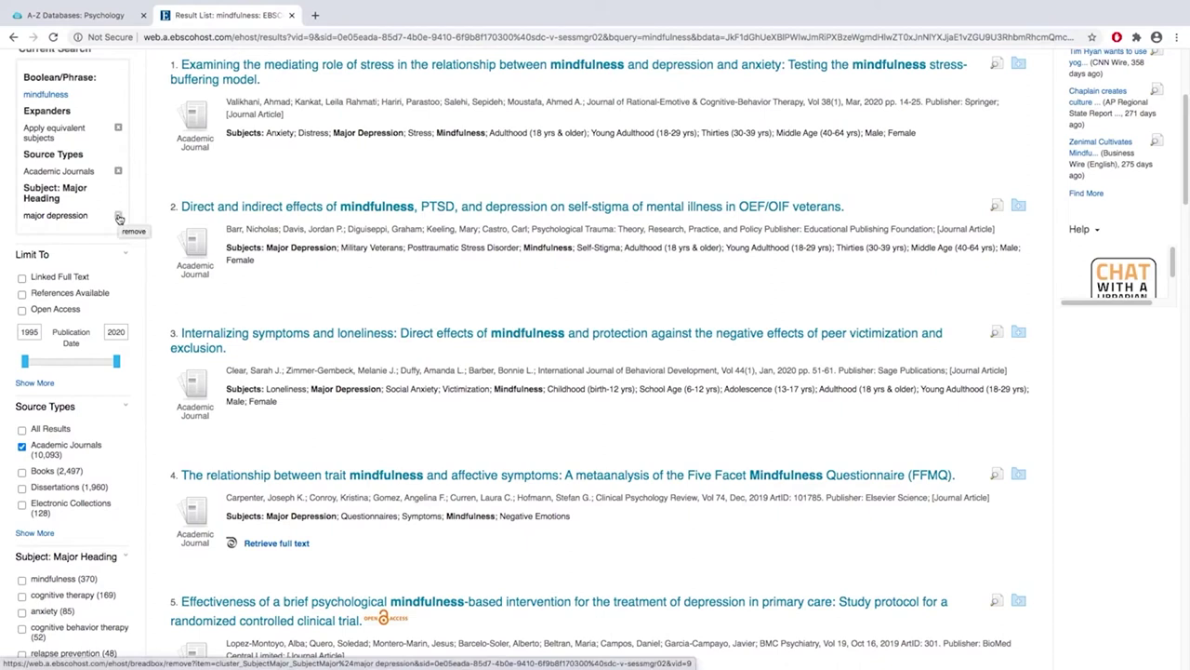
click(118, 217)
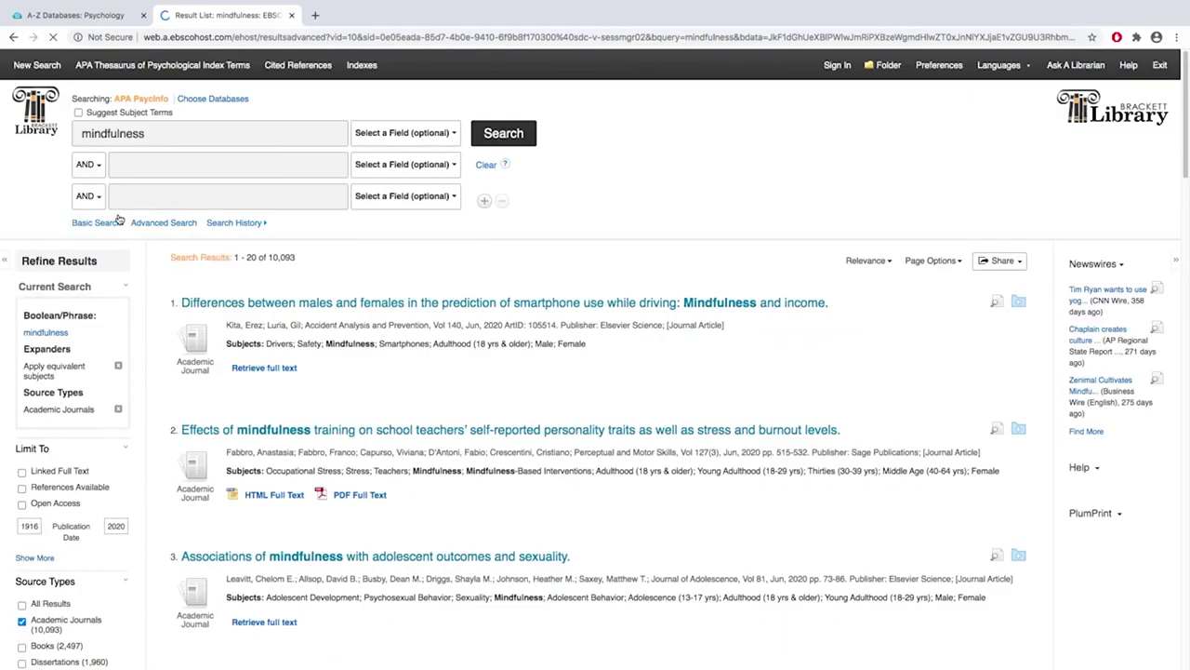
scroll(158, 324, down, 8)
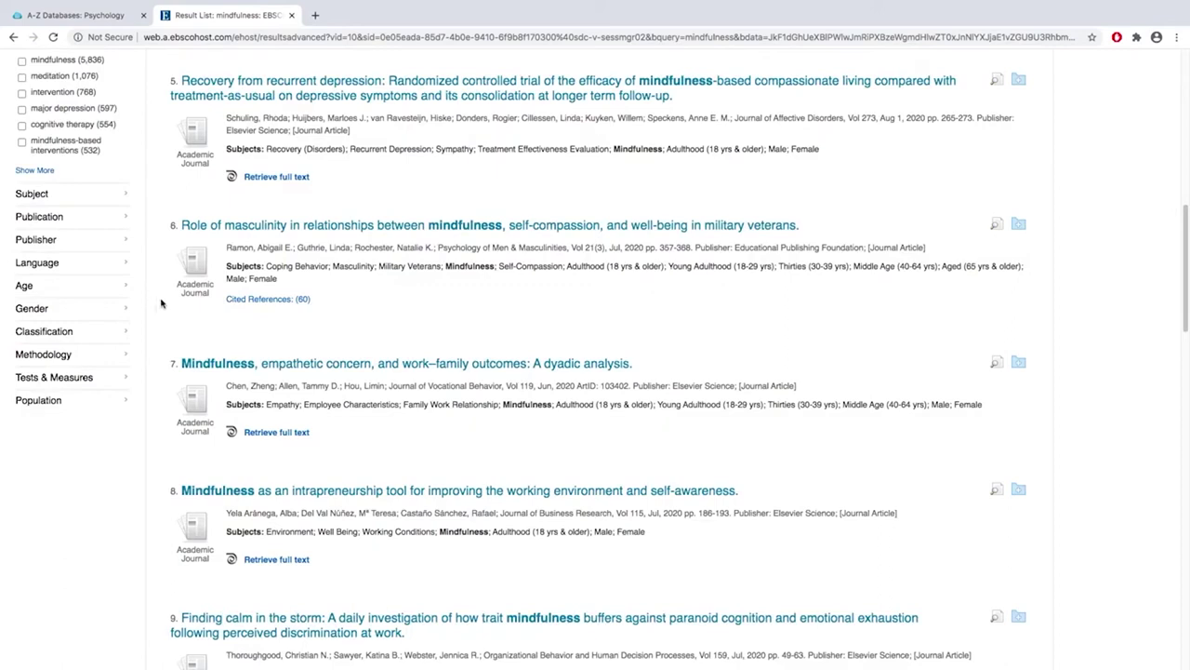
Expand the Tests & Measures, Gender and Age limiter facets in the sidebar
click(84, 382)
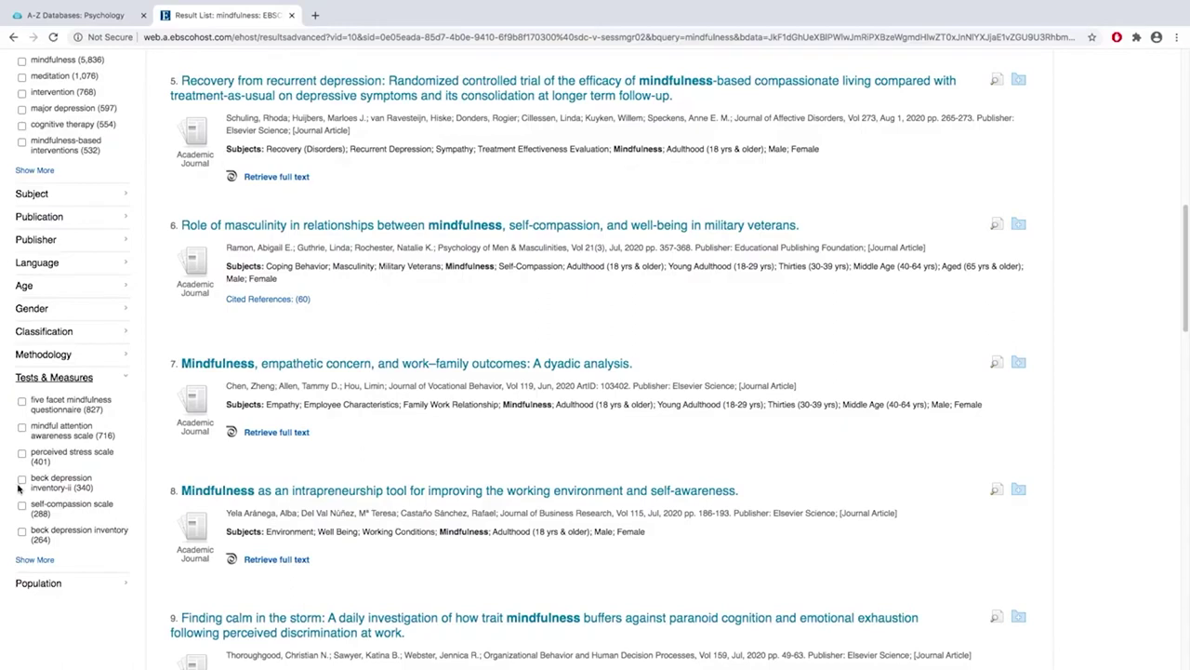
click(34, 311)
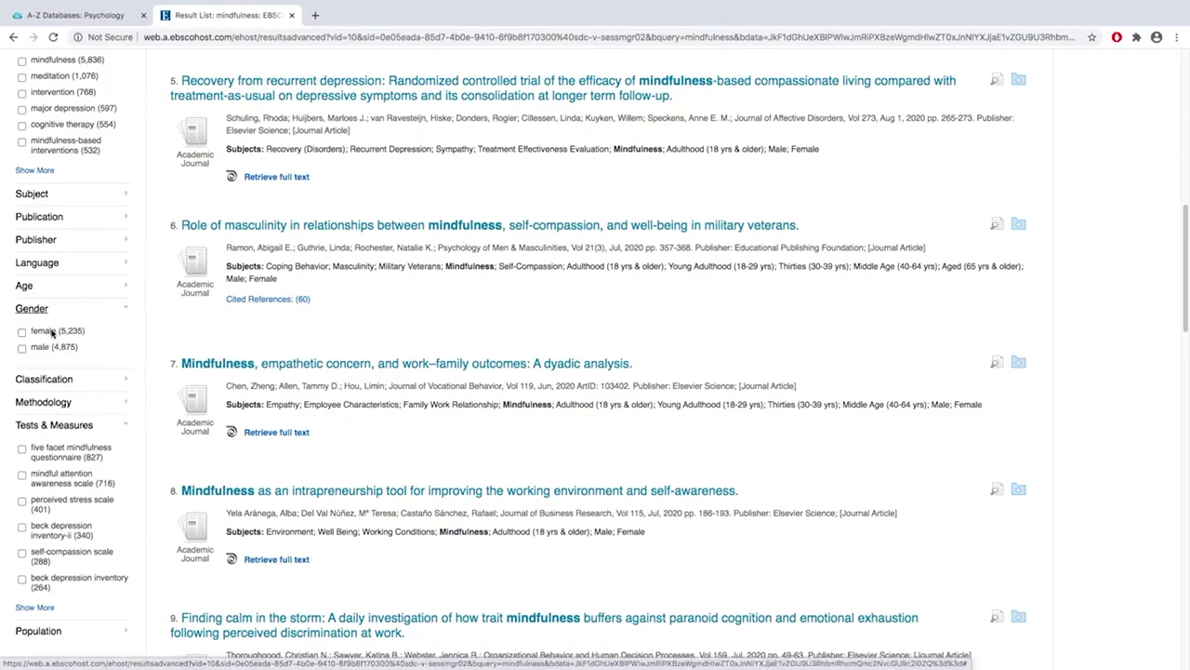
click(28, 292)
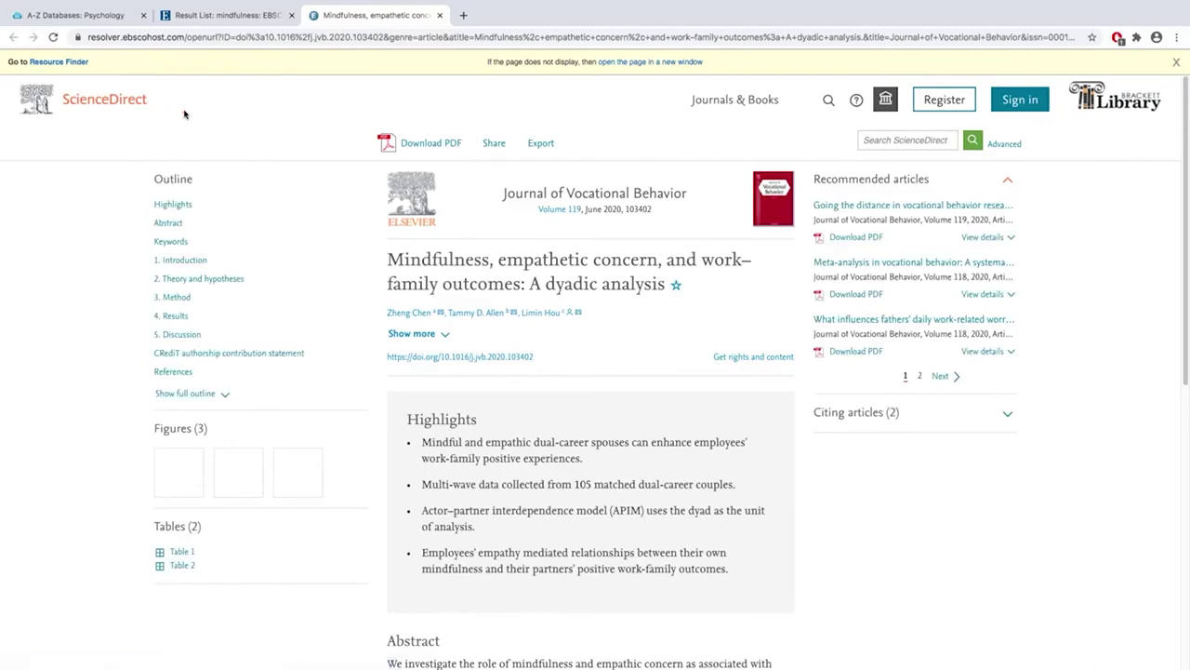
Close the ScienceDirect article with Ctrl+W to return to the EBSCOhost results
click(437, 146)
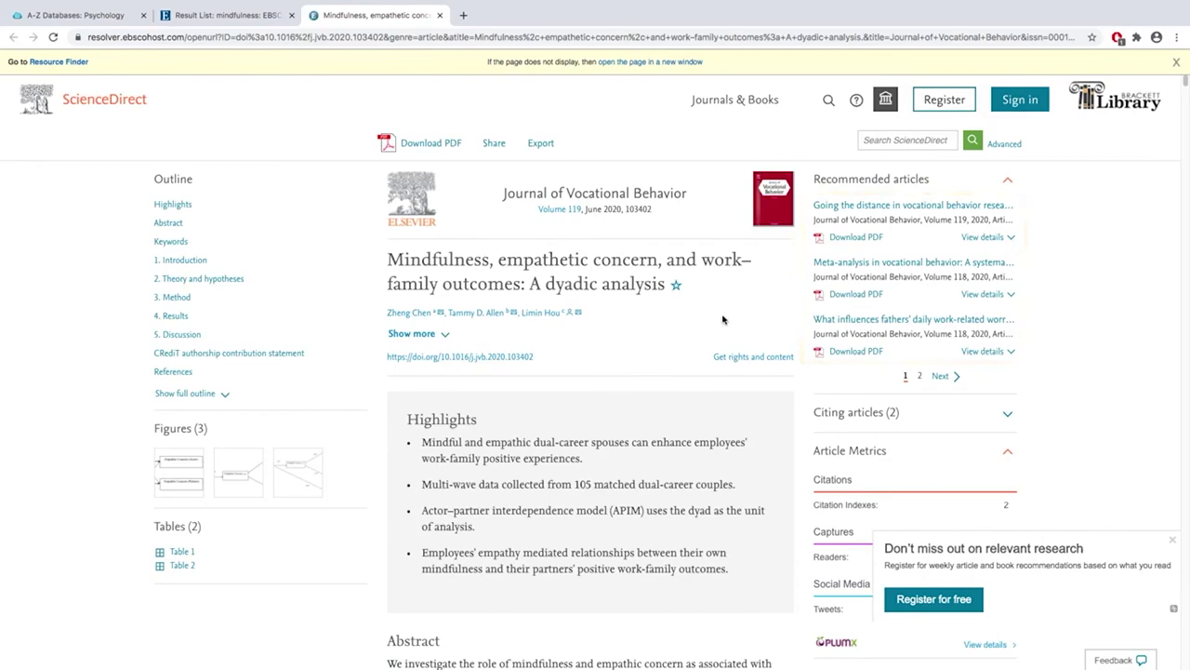
key(ctrl+w)
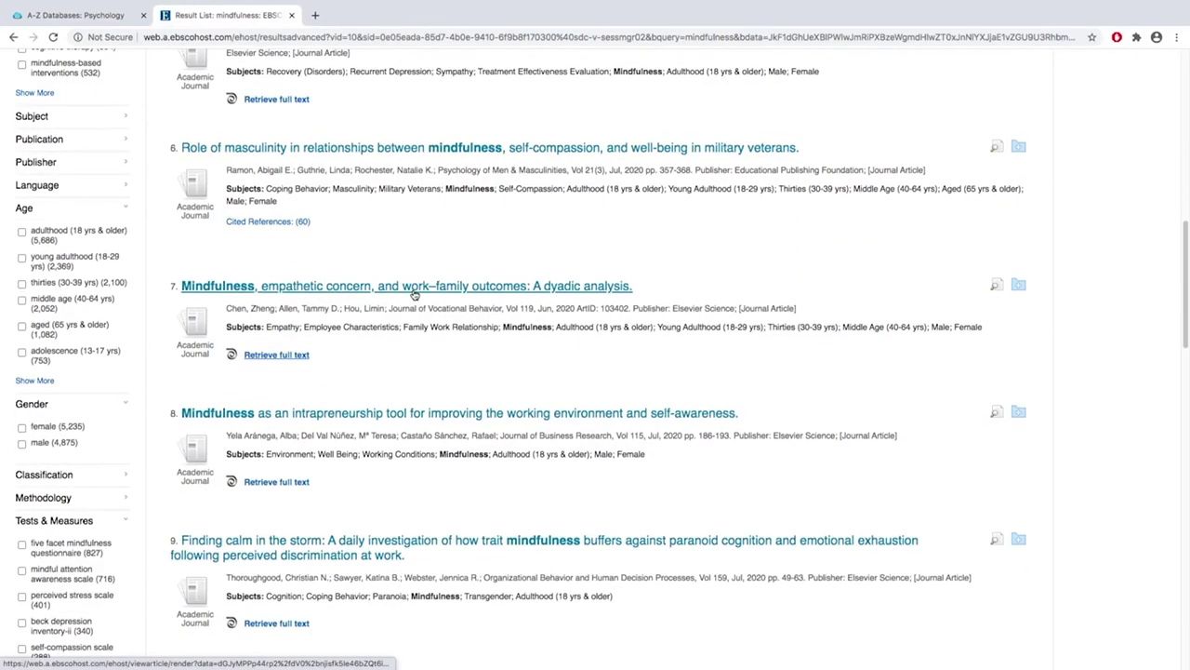
scroll(390, 339, up, 1)
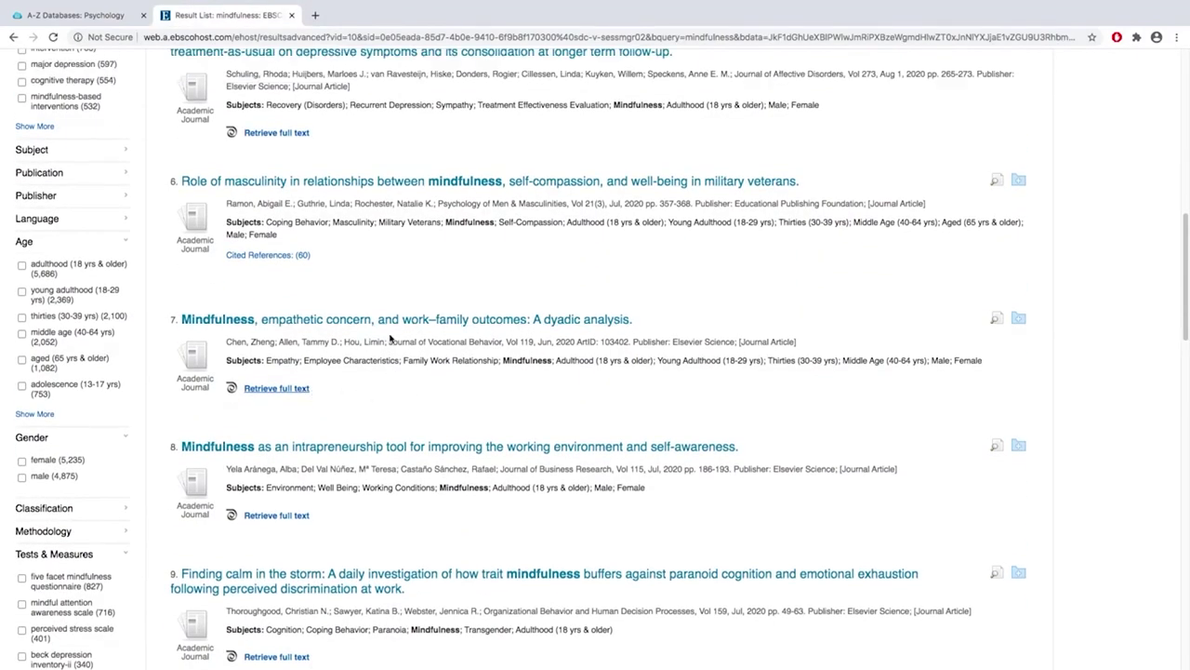
scroll(390, 339, up, 10)
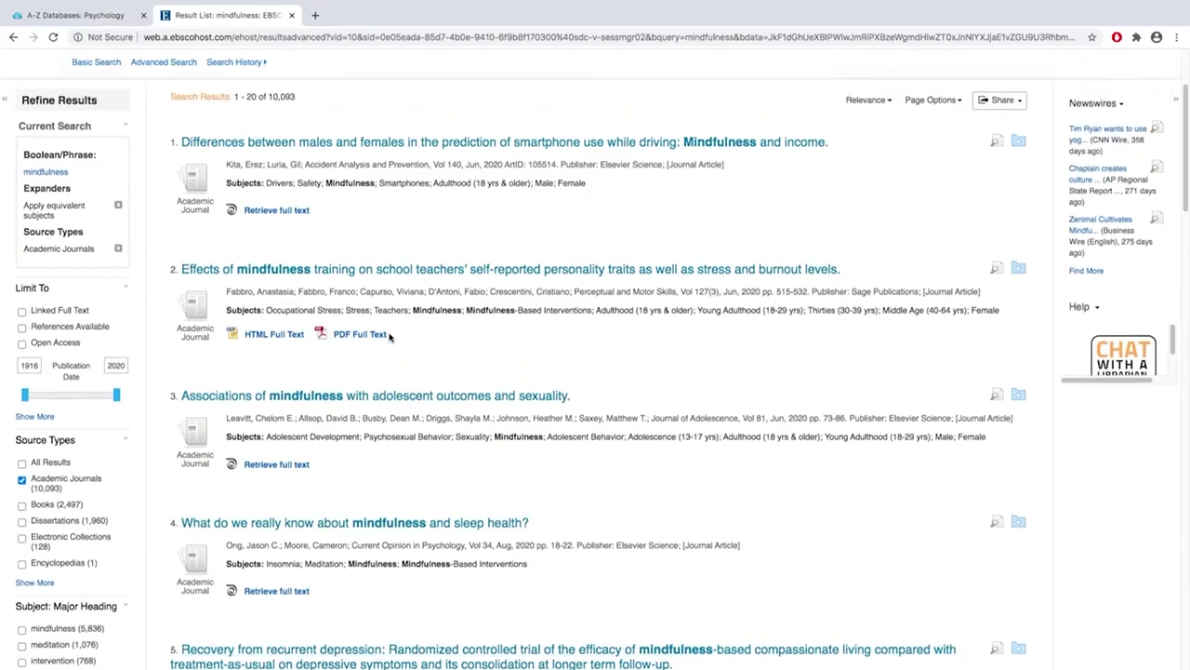
scroll(390, 337, up, 2)
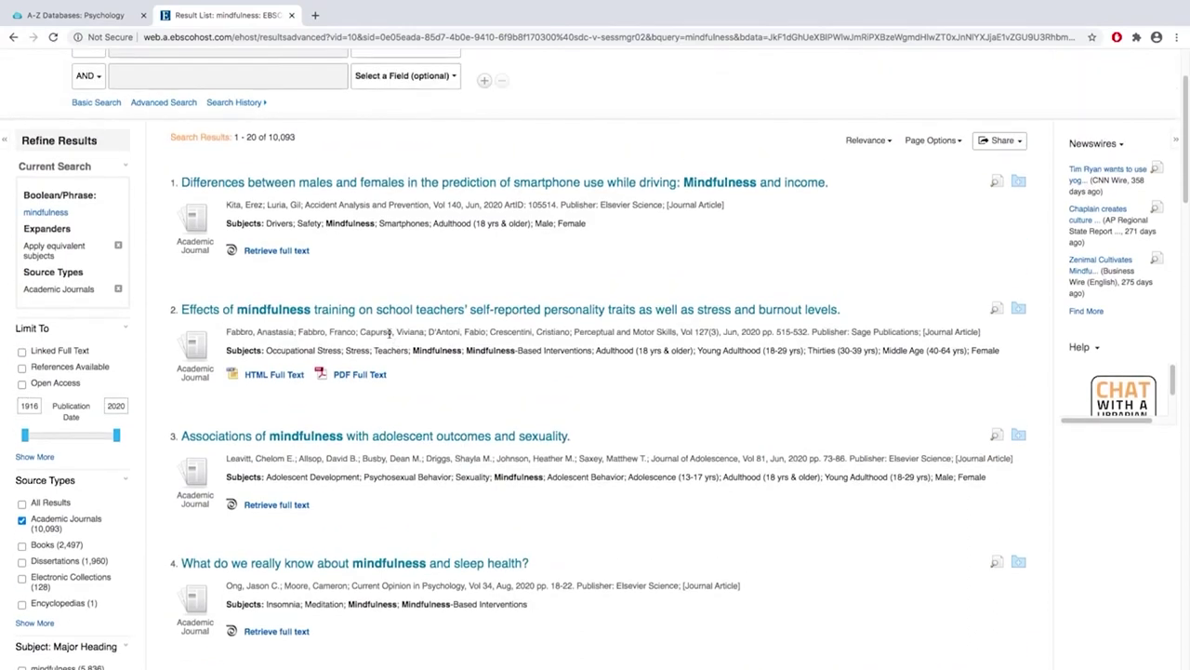